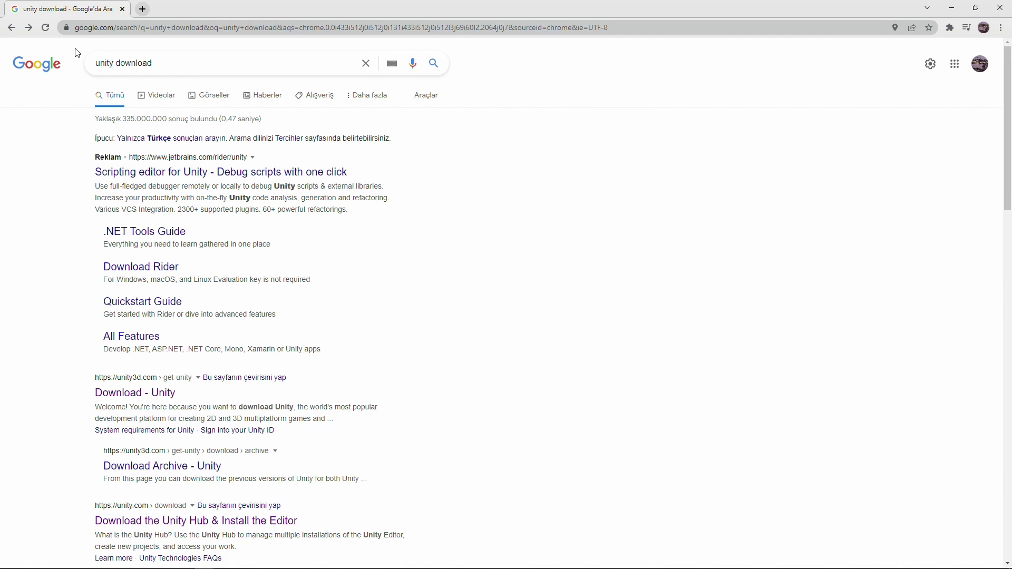
Step: Open the 'Download - Unity' result from unity3d.com in the Google results
left_click(113, 392)
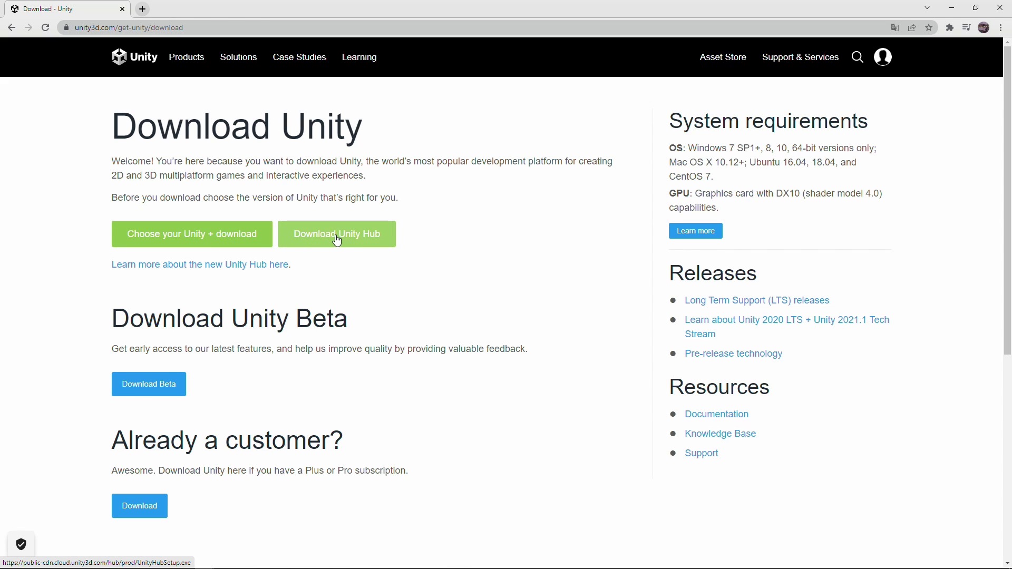
Step: Download UnityHubSetup.exe, review the DX10 system requirements, then show the installer in Downloads
left_click(337, 241)
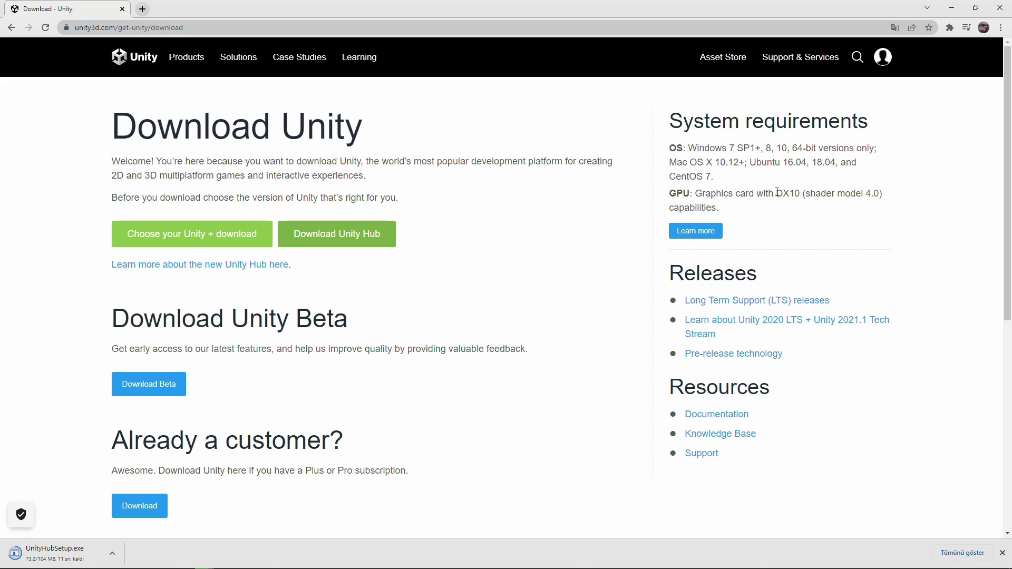
left_click_drag(778, 193, 800, 193)
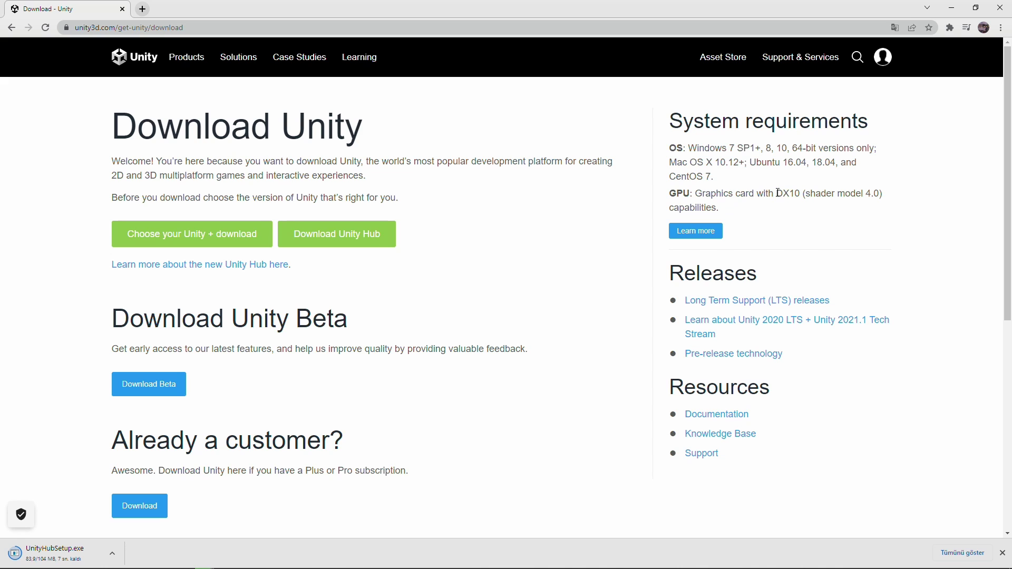
left_click_drag(777, 193, 880, 194)
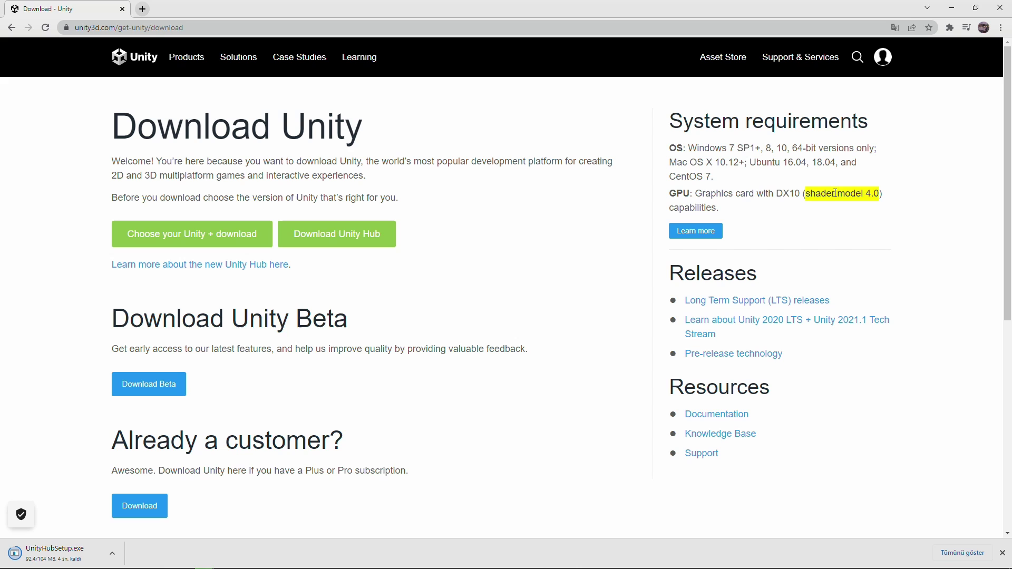
left_click(710, 179)
mouse_move(666, 119)
left_mouse_down()
mouse_move(742, 178)
mouse_move(748, 208)
left_mouse_up()
left_click(576, 217)
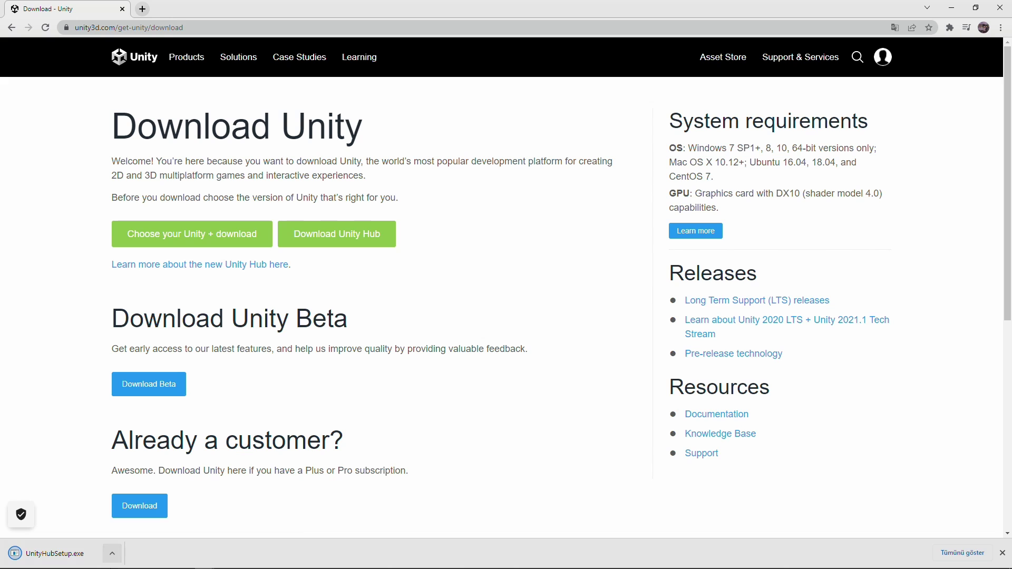
left_click(112, 553)
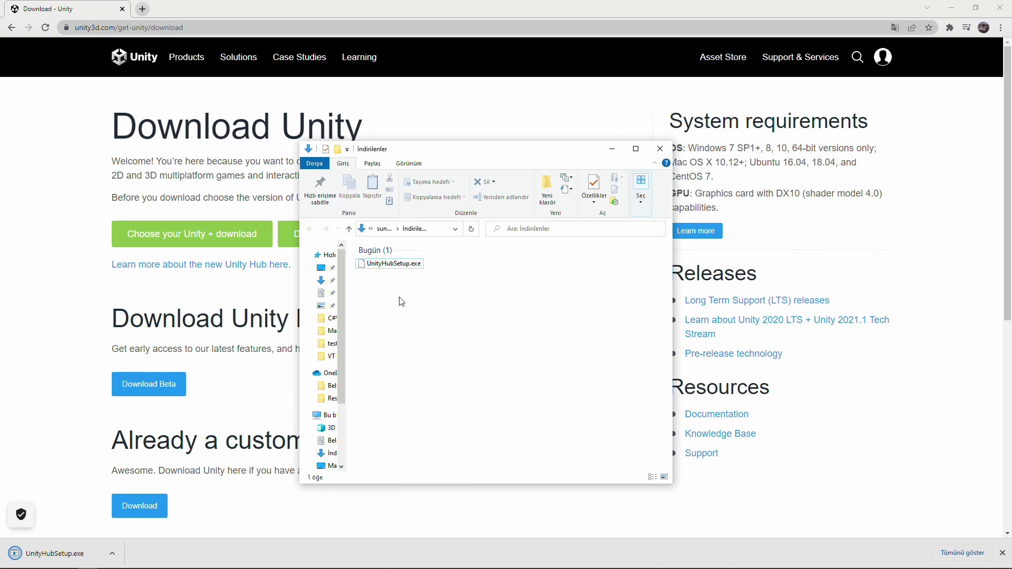
Step: Run UnityHubSetup.exe, accept the licence, and install to the default Program Files\Unity Hub folder
double_click(390, 264)
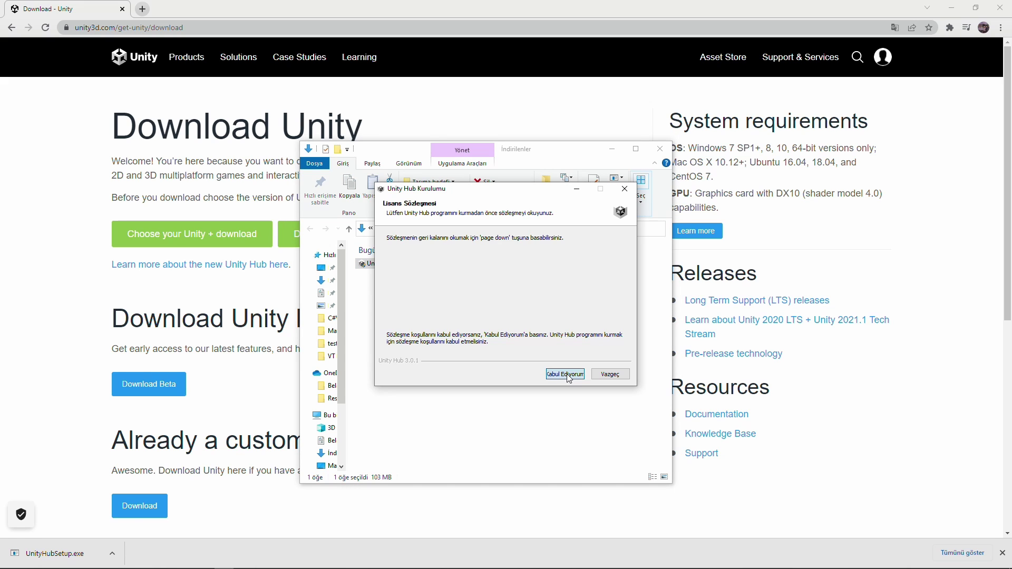
left_click(564, 376)
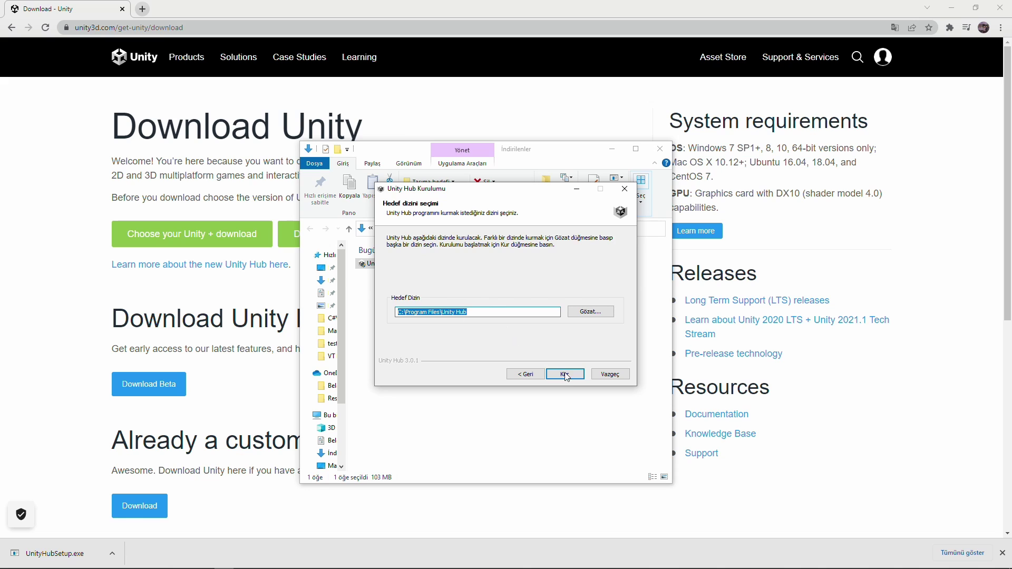
left_click(570, 380)
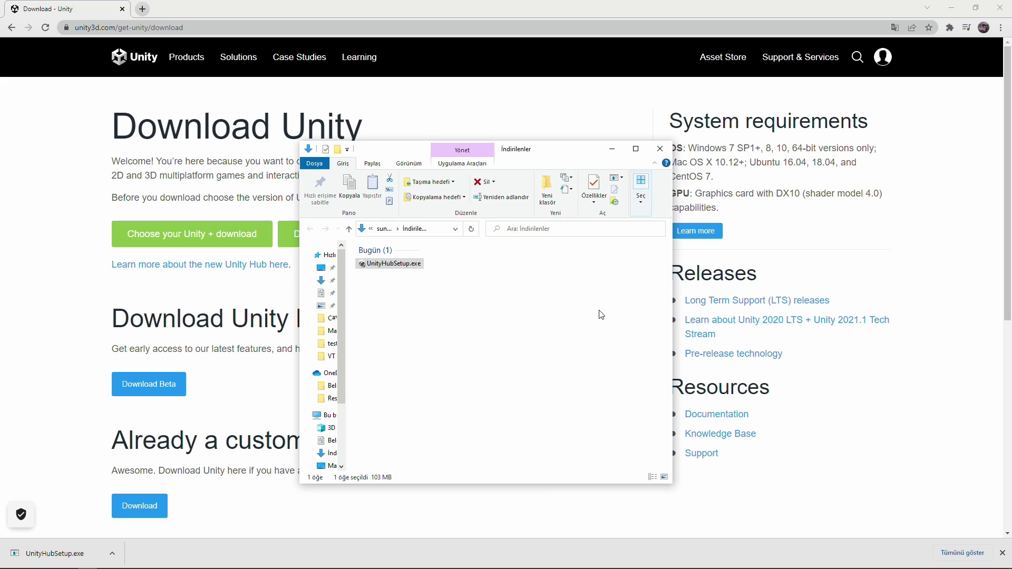
Step: Allow Unity Hub through the Windows firewall and minimize the Downloads window
left_click(569, 378)
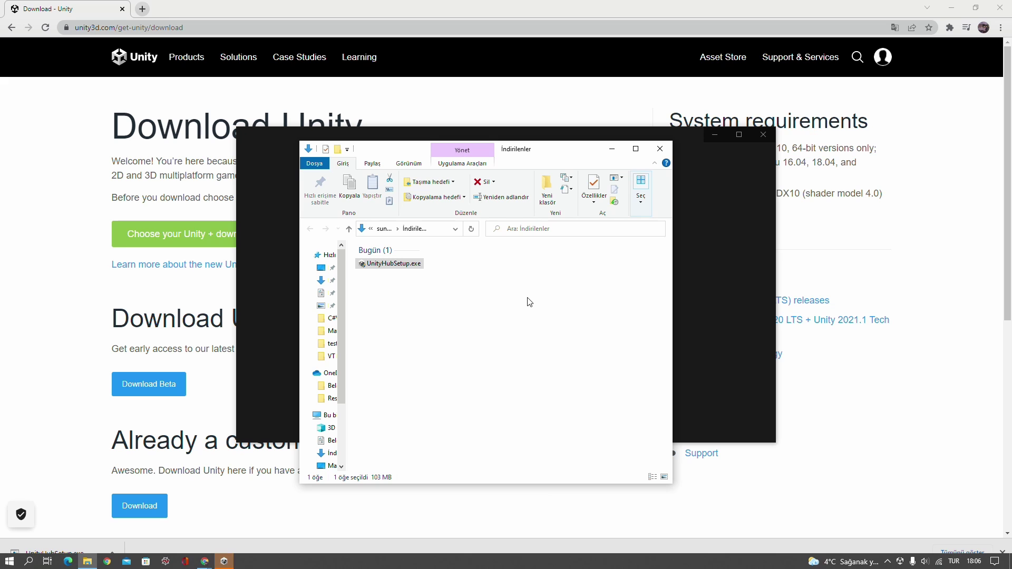
left_click(612, 148)
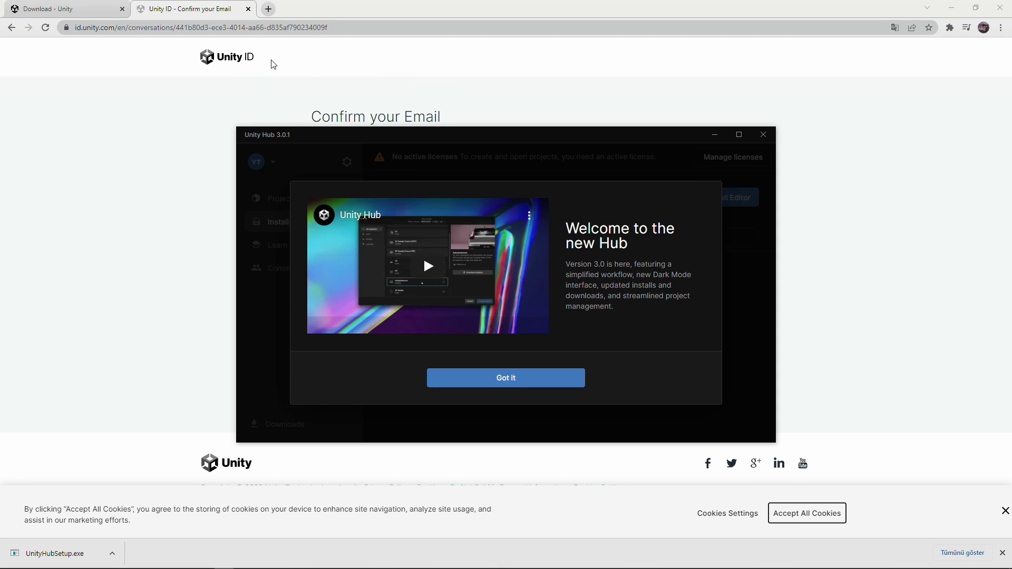
Step: Bring Unity Hub to the front and dismiss its 'Welcome to the new Hub' message
left_click(366, 73)
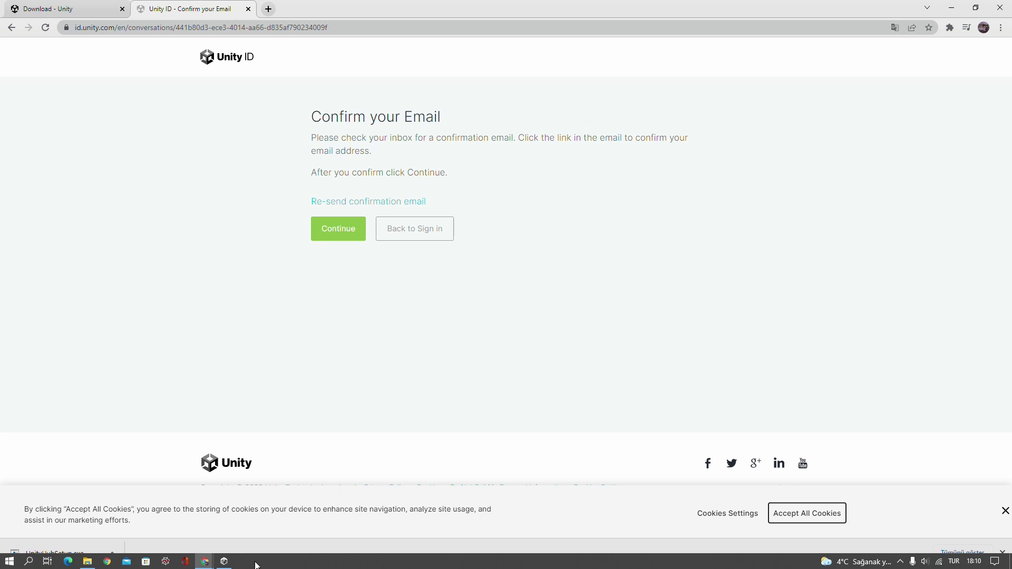
left_click(224, 565)
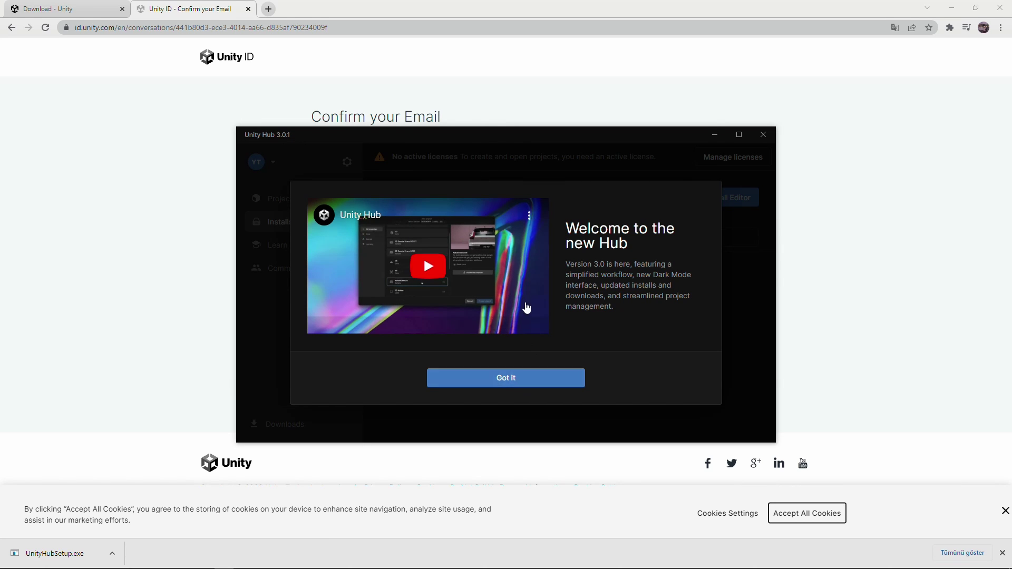
left_click(517, 383)
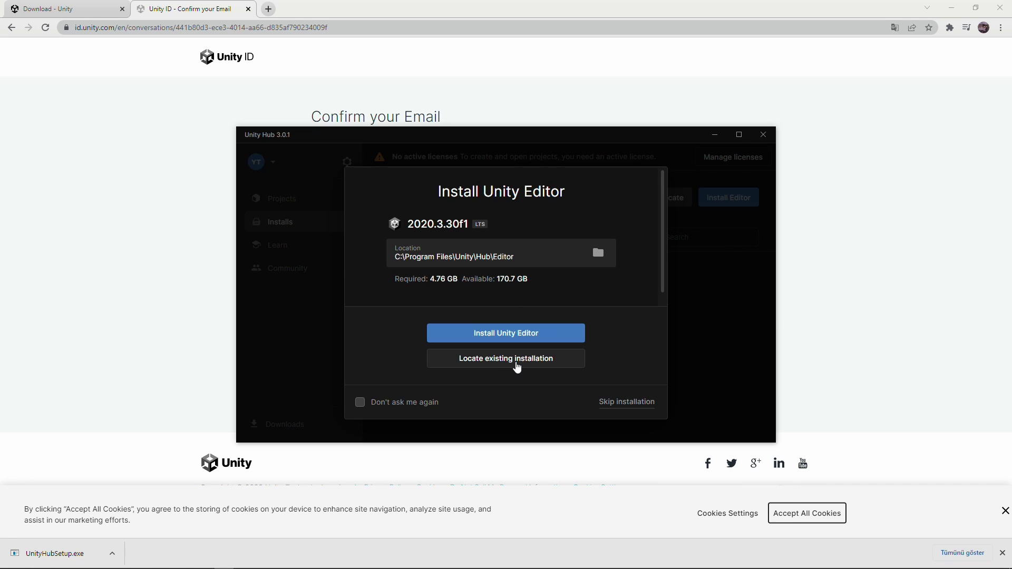
Step: Confirm installing Unity Editor 2020.3.30f1 LTS into C:\Program Files\Unity\Hub\Editor
scroll(467, 245, "down", 1)
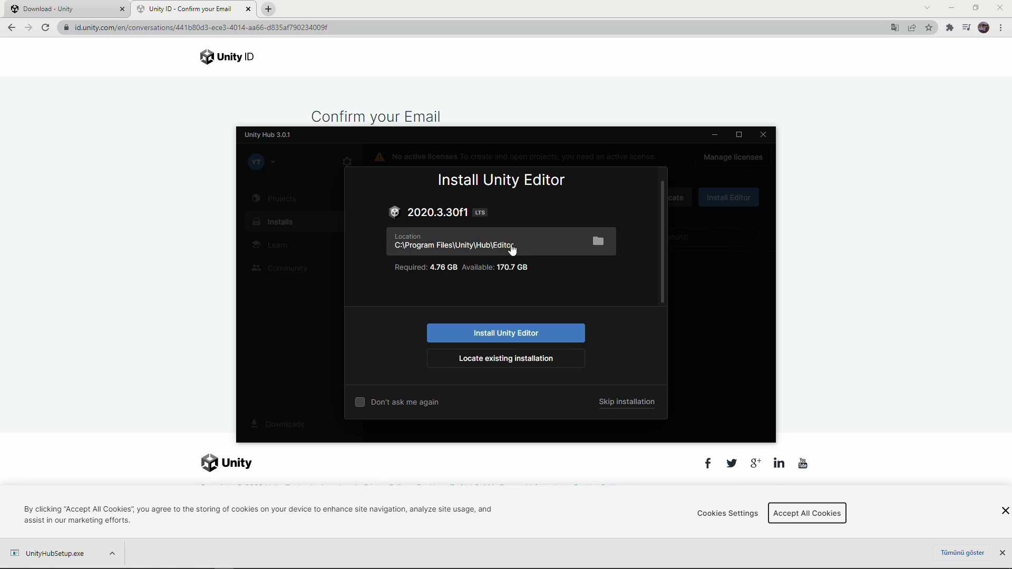
left_click(495, 340)
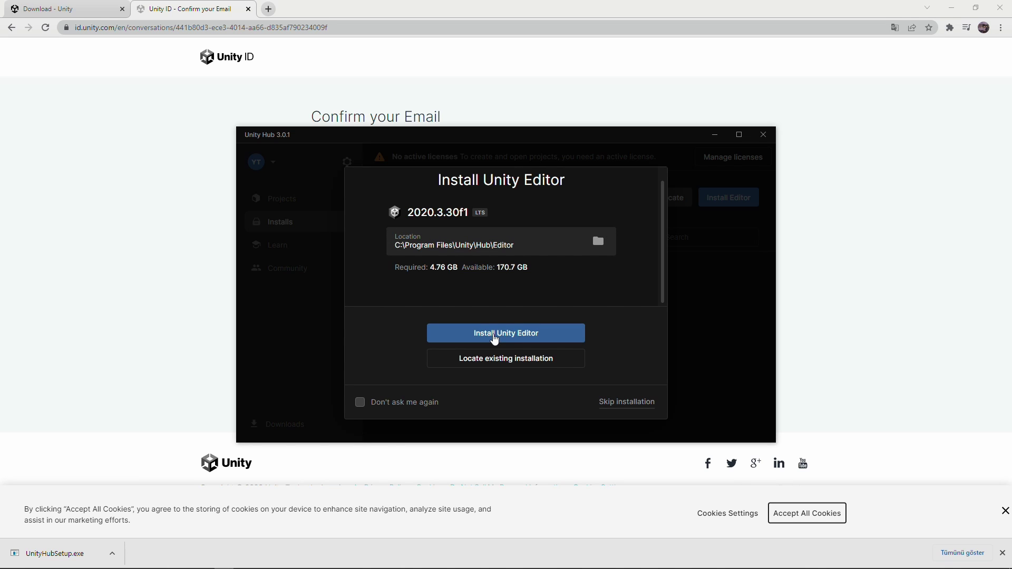
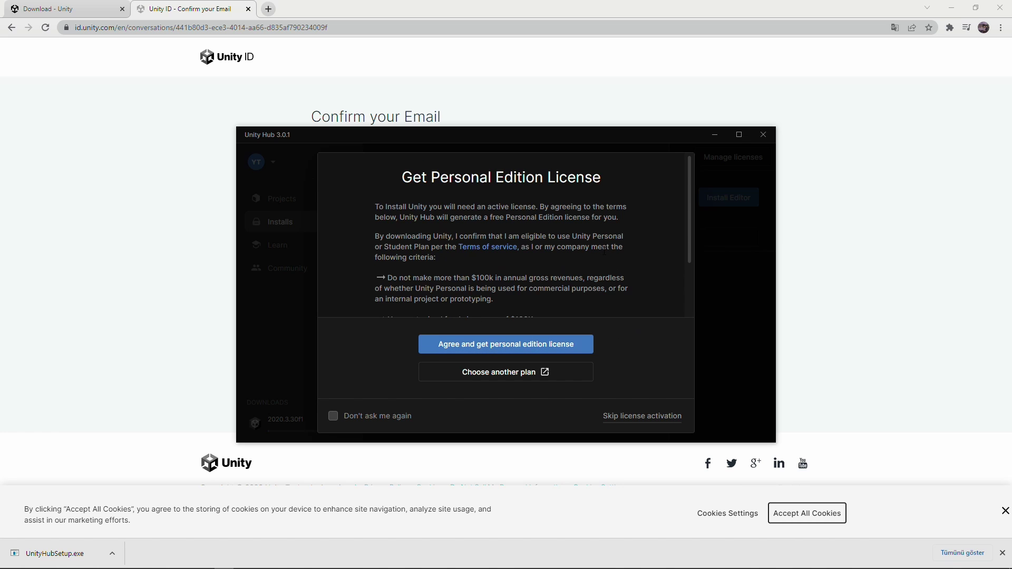
Step: Read through the licence terms and accept the free Unity Personal Edition license
scroll(610, 252, "down", 2)
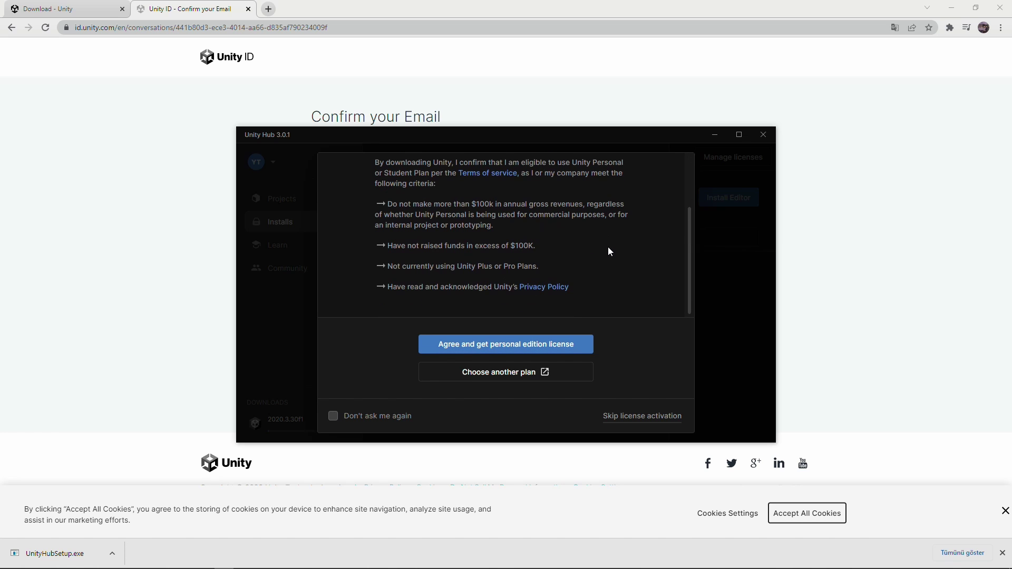
scroll(610, 252, "up", 2)
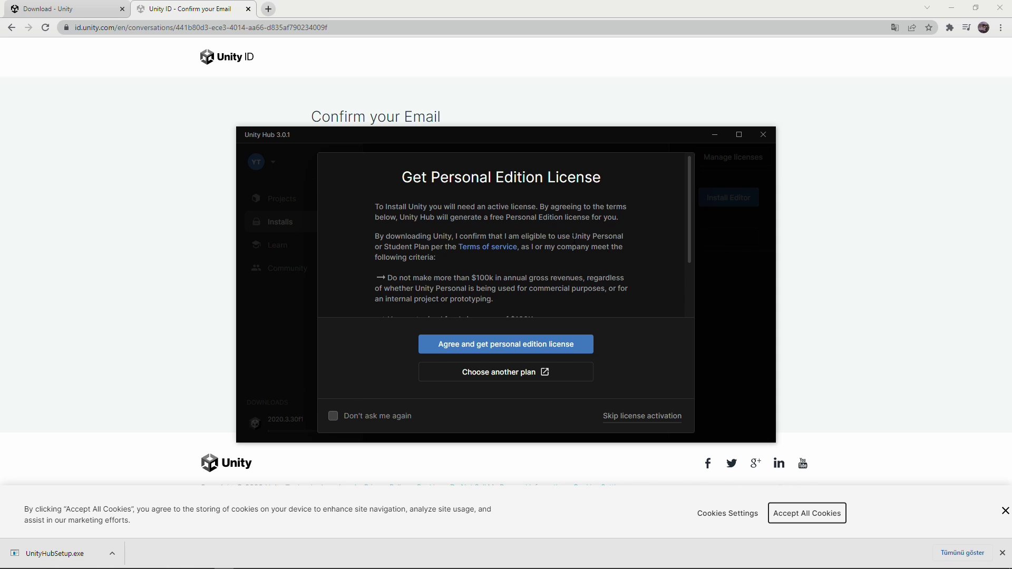
scroll(573, 236, "down", 2)
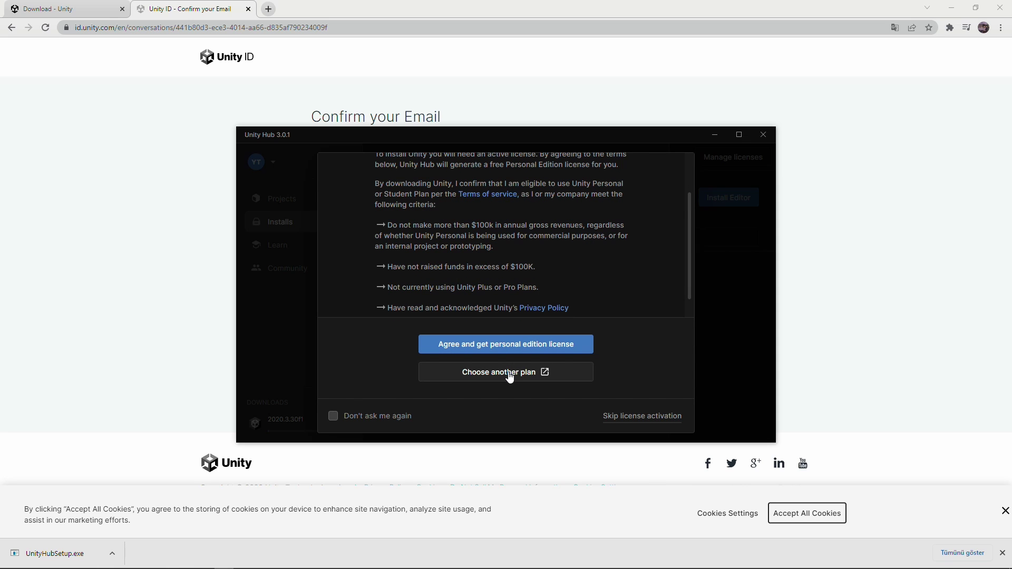
scroll(601, 262, "up", 2)
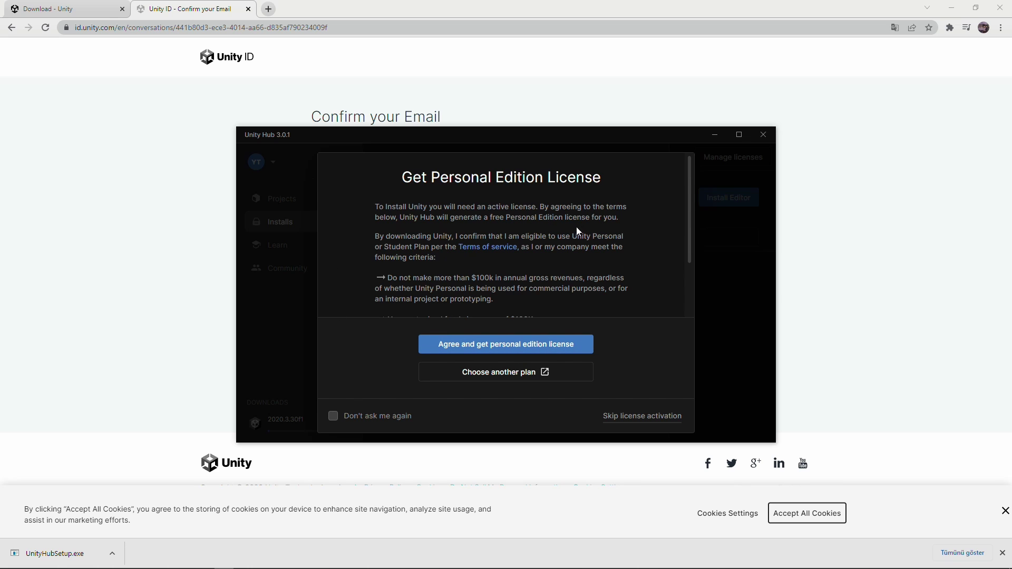
scroll(557, 200, "down", 2)
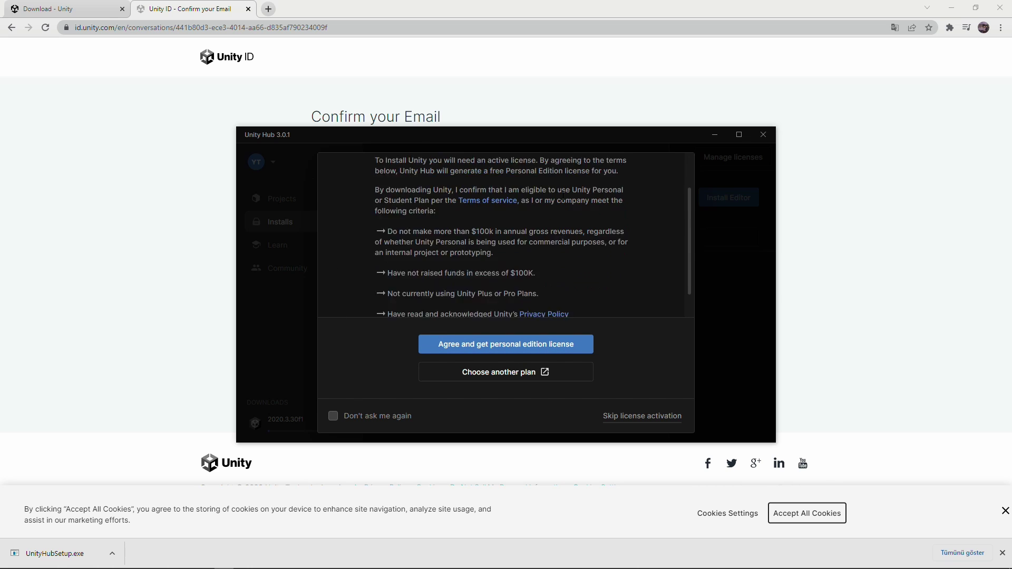
scroll(561, 196, "up", 2)
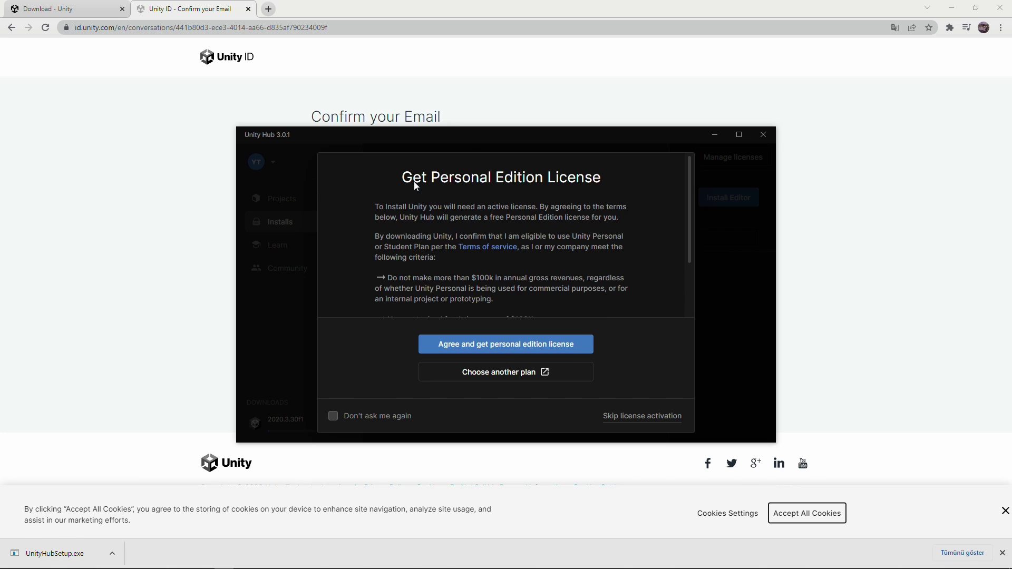
left_click(507, 351)
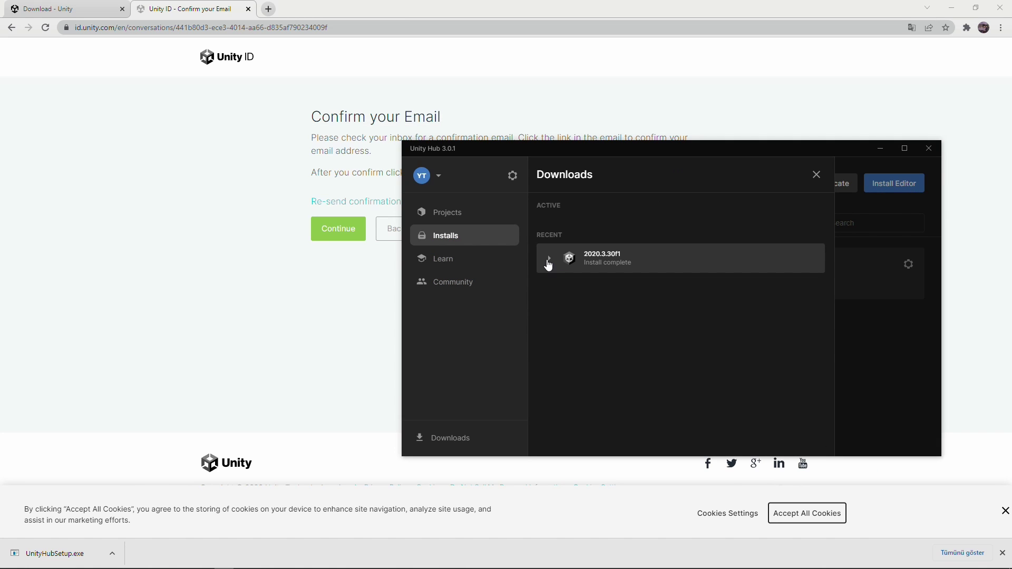
Step: Check the installed 2020.3.30f1 components in Downloads, then close the Downloads panel
left_click(549, 259)
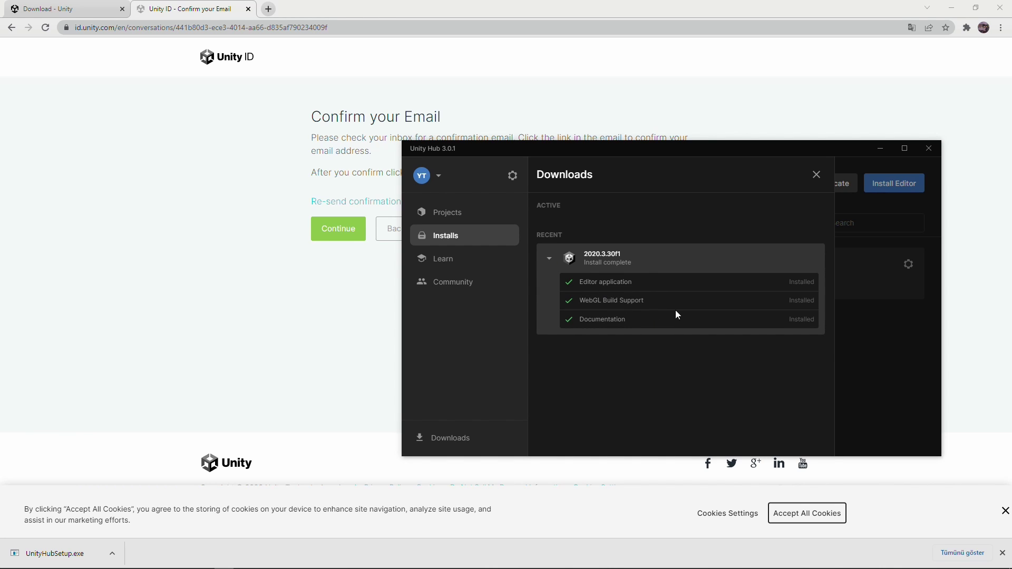
left_click(548, 258)
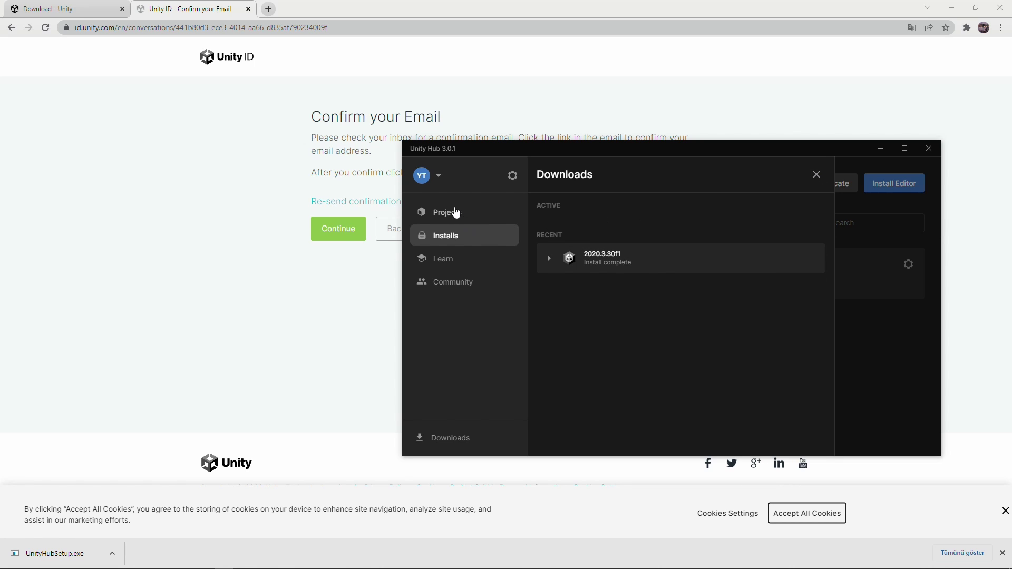
left_click(817, 177)
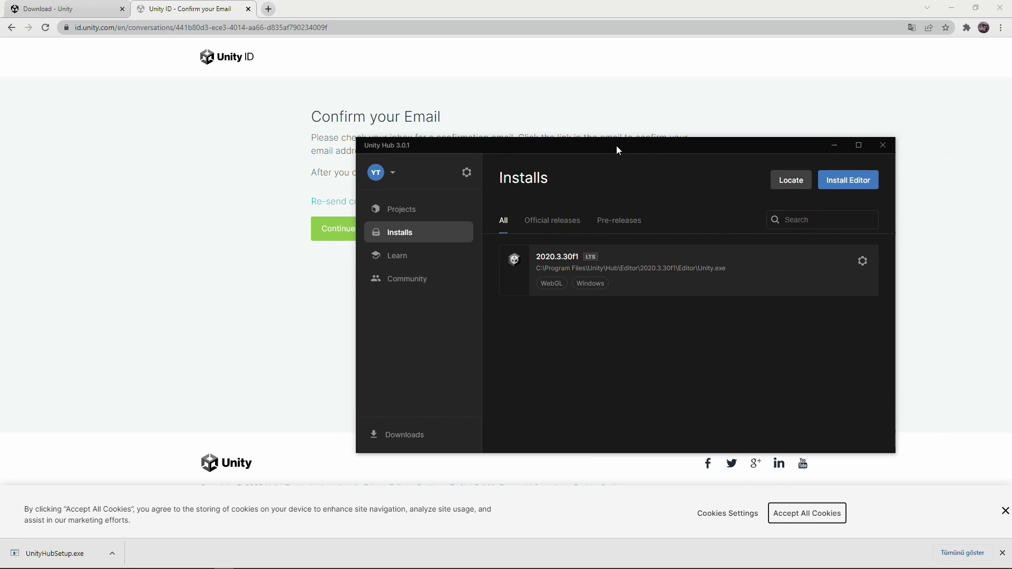
Step: Reposition the Hub window and browse the Official releases, Pre-releases and All editor lists
left_click_drag(664, 152, 601, 143)
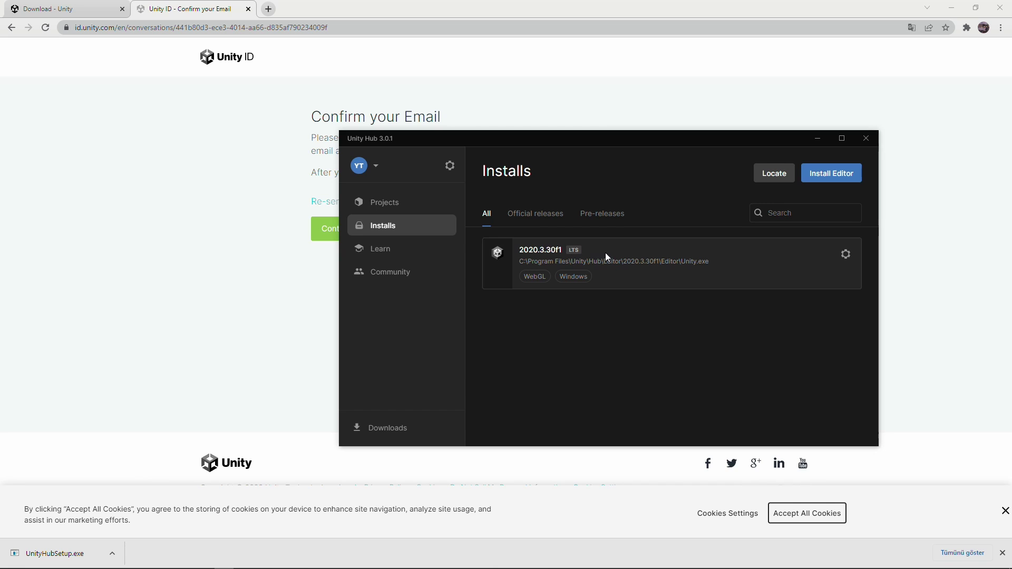
left_click(530, 216)
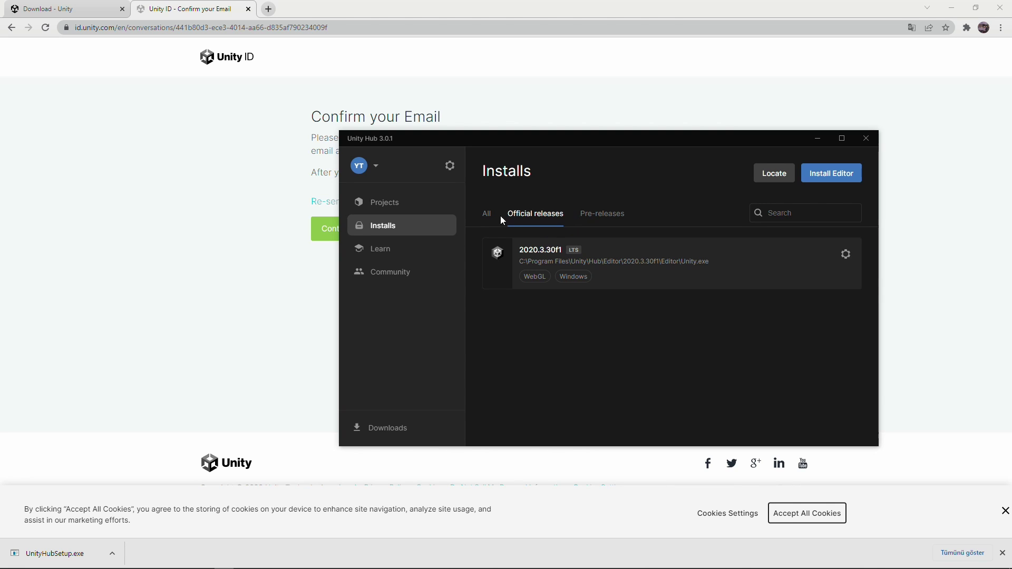
left_click(600, 220)
left_click(530, 218)
left_click(489, 220)
left_click(527, 218)
Step: On the maximised Projects page, begin a new project
left_click(393, 204)
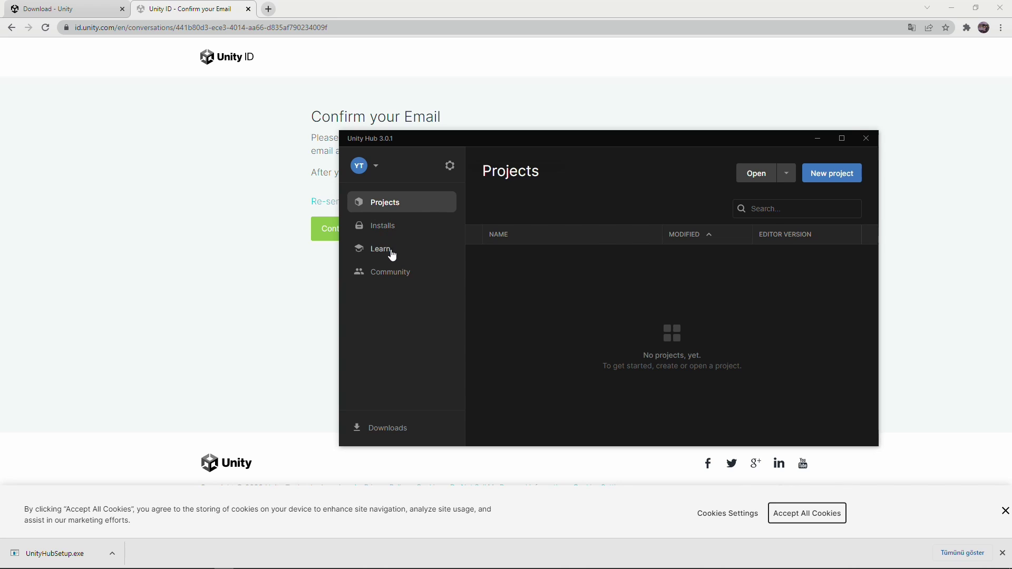
left_click(842, 138)
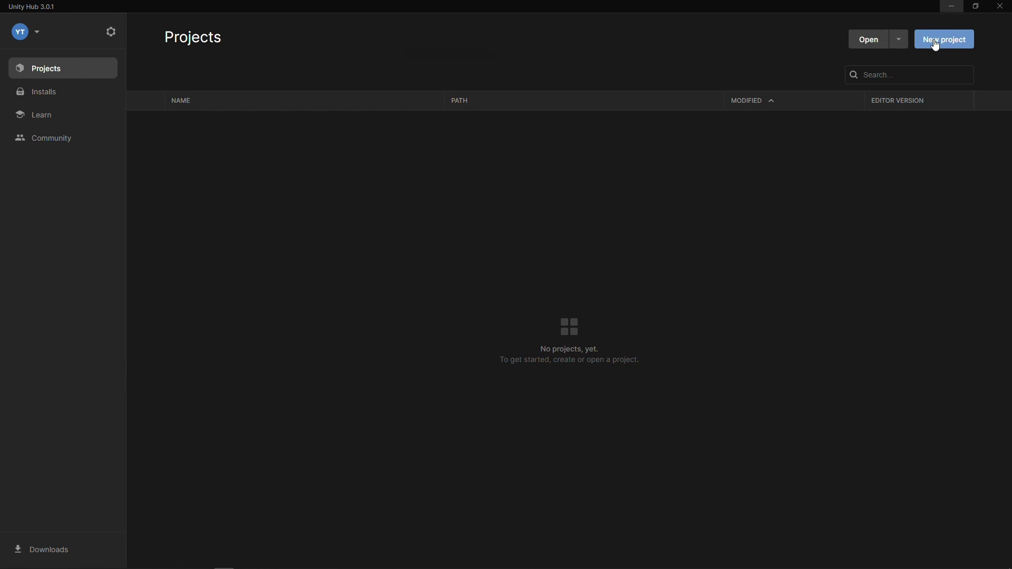
left_click(937, 46)
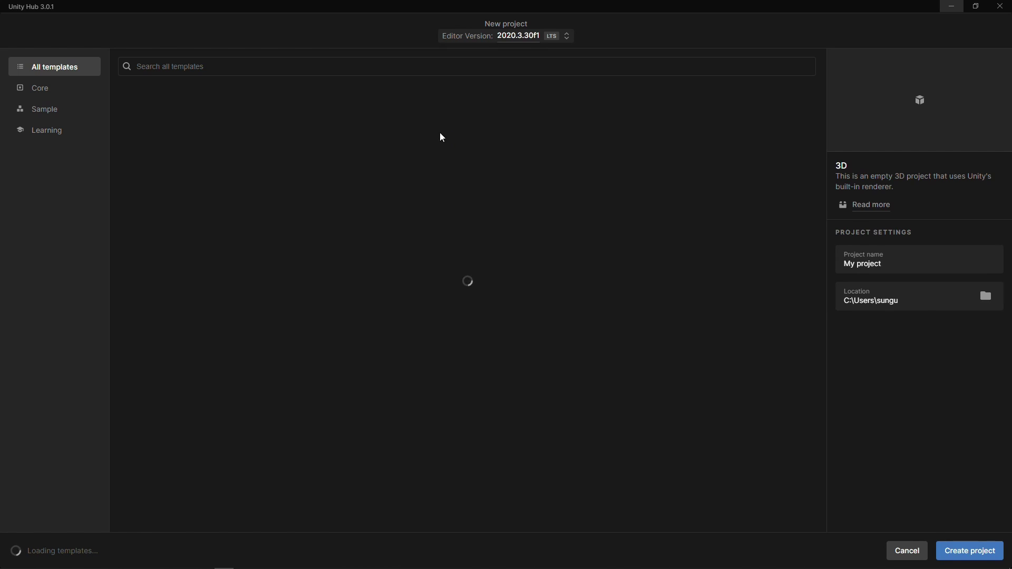
left_click(46, 130)
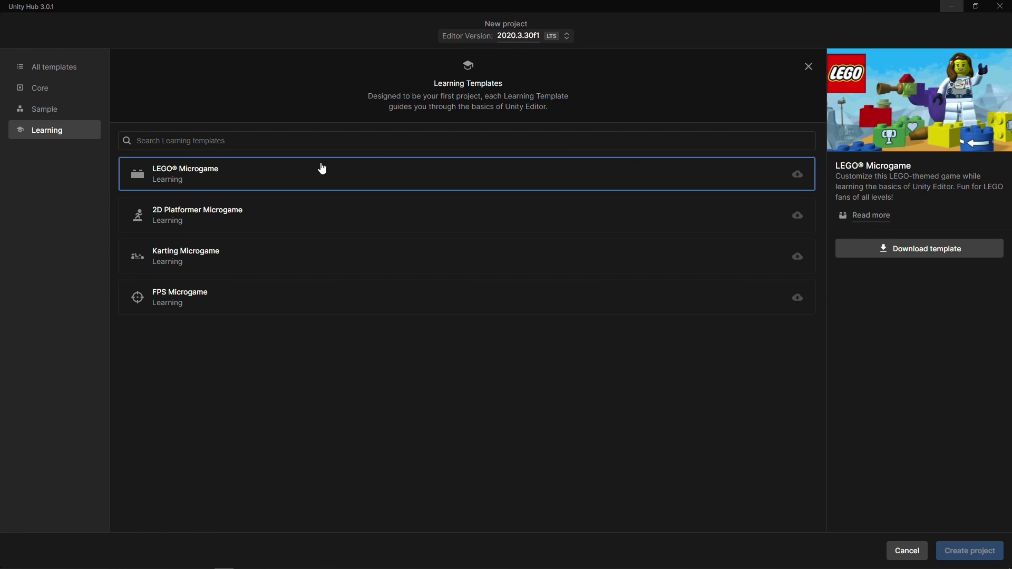
left_click(217, 223)
left_click(236, 264)
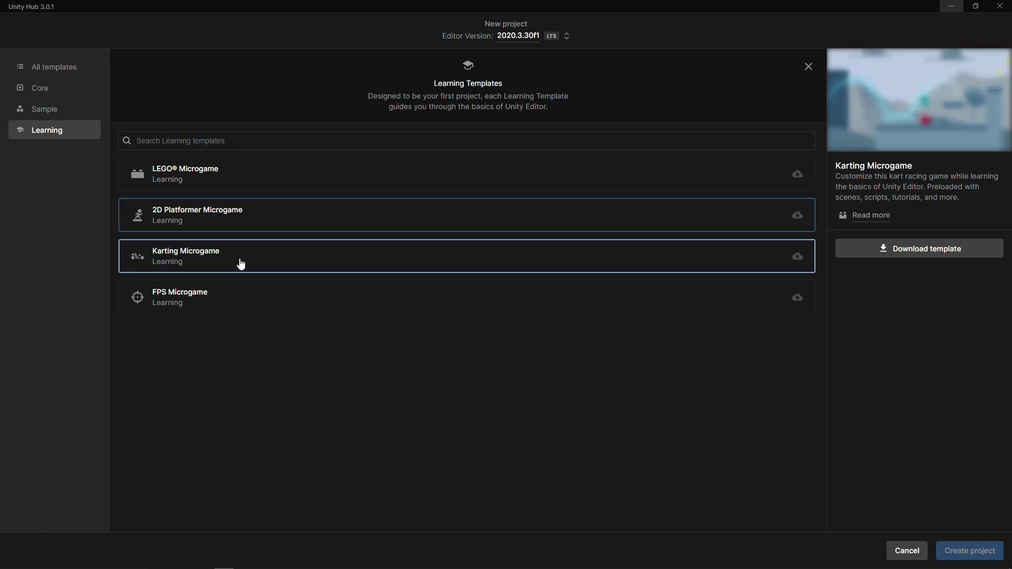
left_click(255, 306)
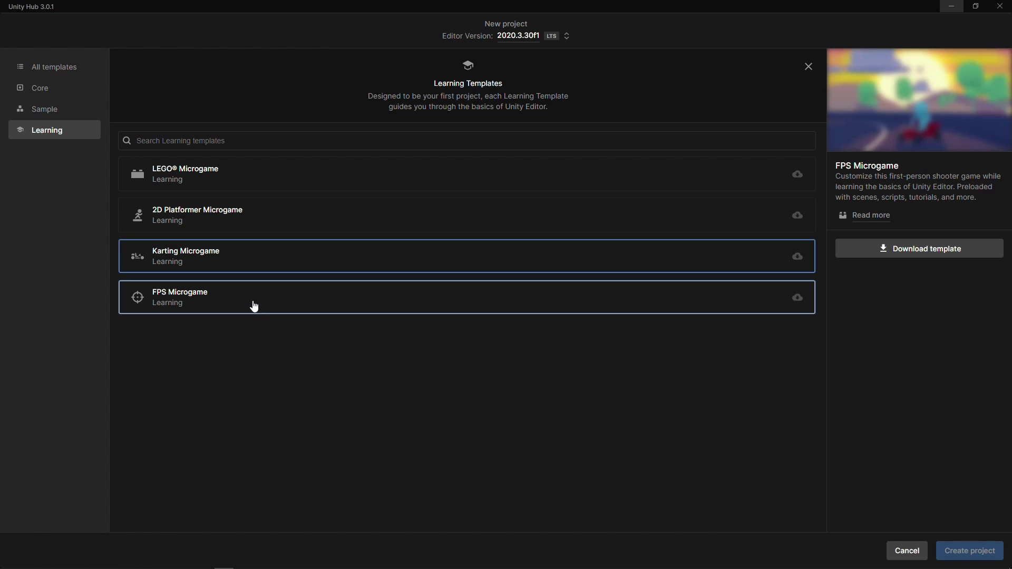
left_click(262, 175)
left_click(53, 72)
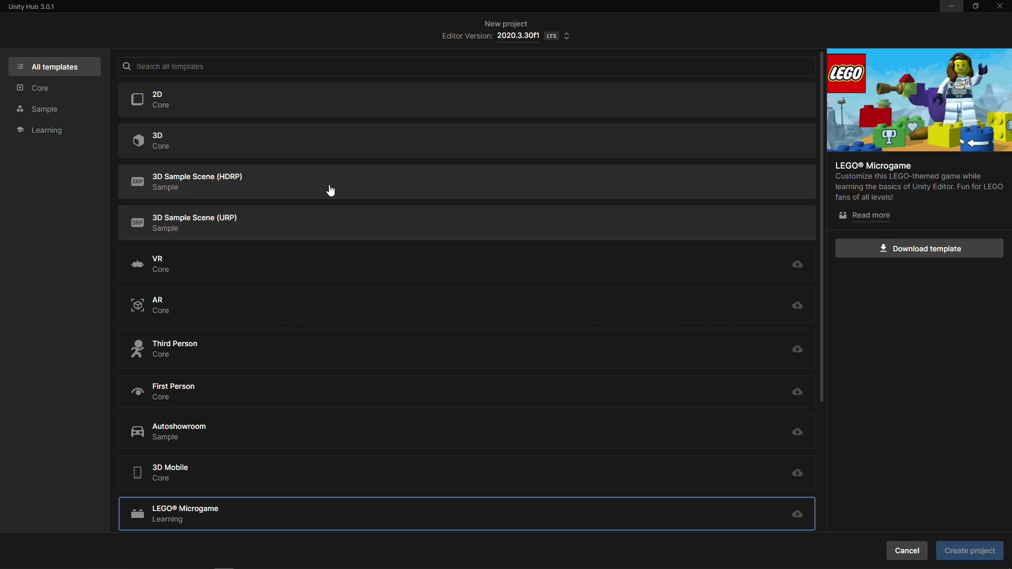
Step: Create a 3D Core project named 'My project' with editor 2020.3.30f1
left_click(335, 146)
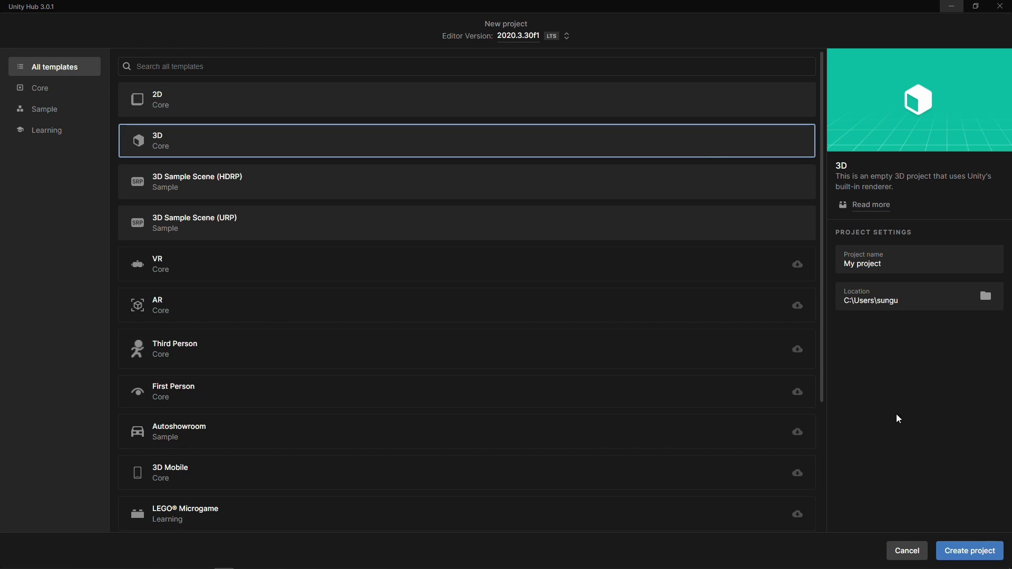
left_click(952, 552)
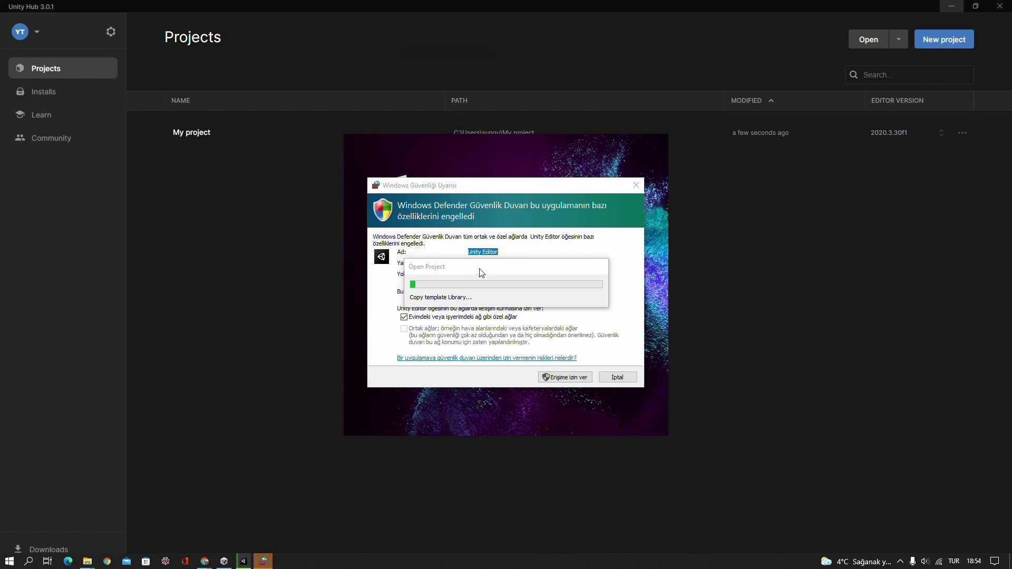
Step: Allow the Unity Editor network access through the Windows firewall alert
left_click(551, 373)
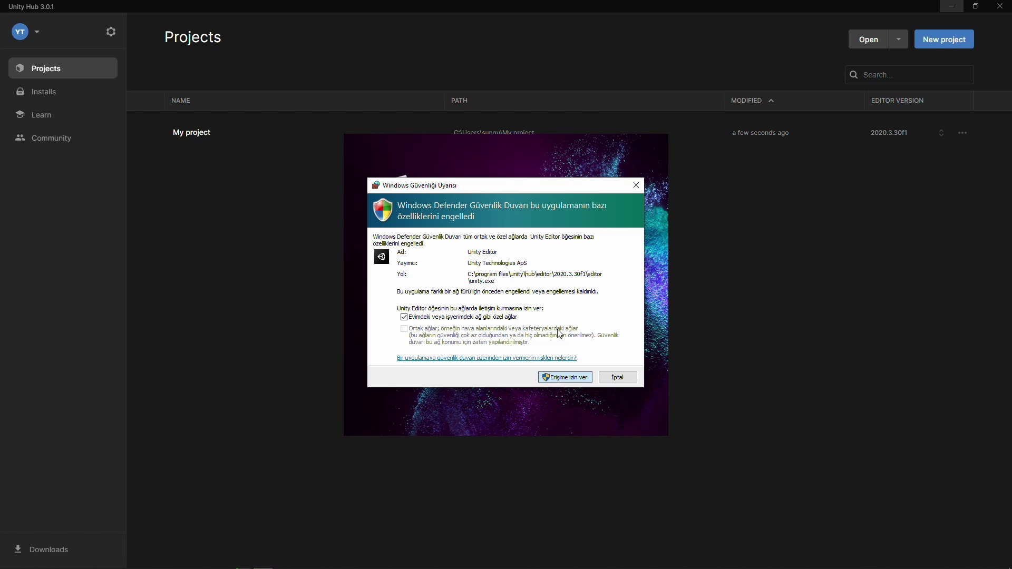
left_click(568, 378)
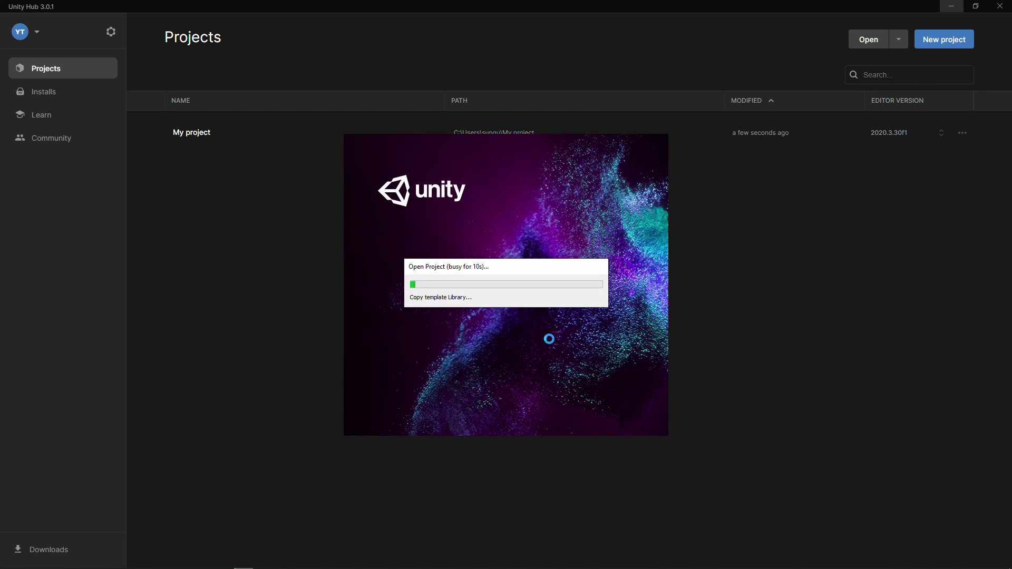
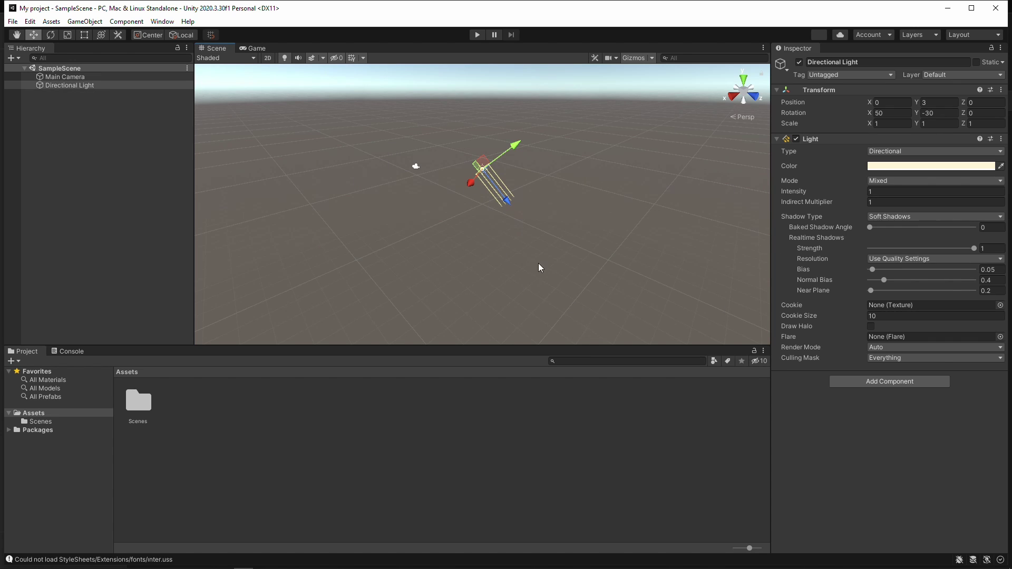
Step: Alternate selecting the Main Camera and Directional Light gizmos, ending on the Main Camera at position 0, 1, -10
left_click(416, 165)
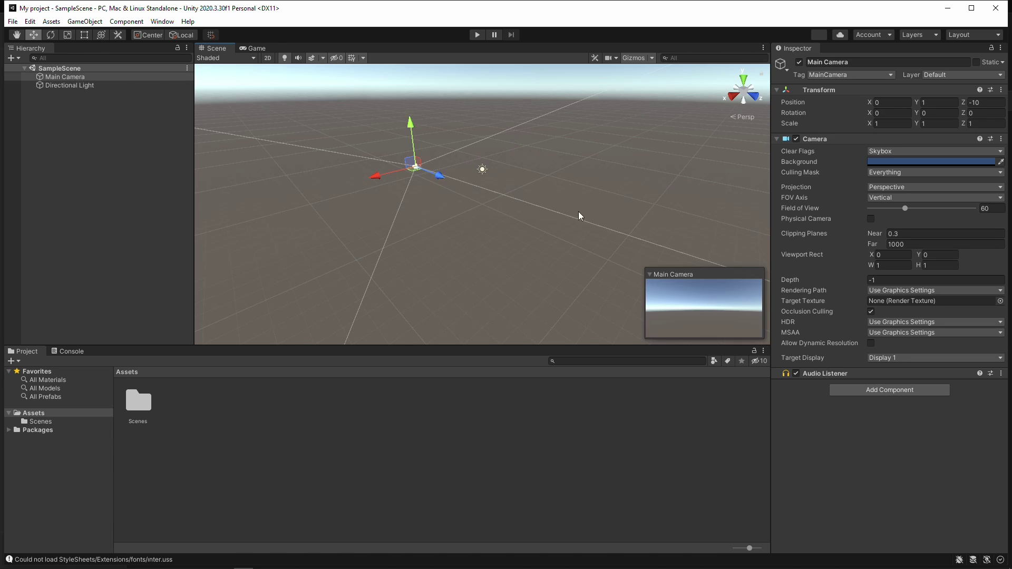
left_click(483, 168)
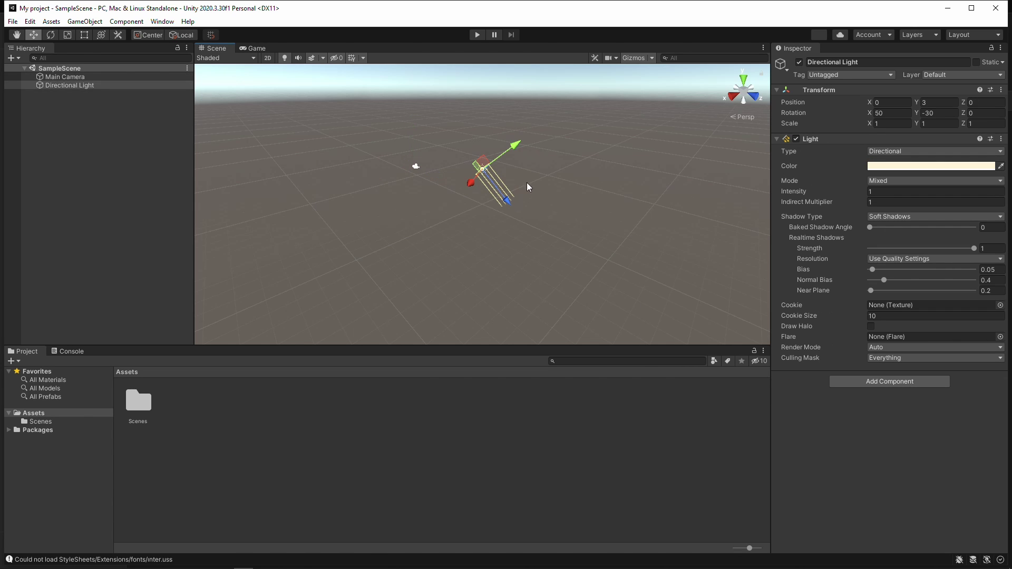
left_click(415, 165)
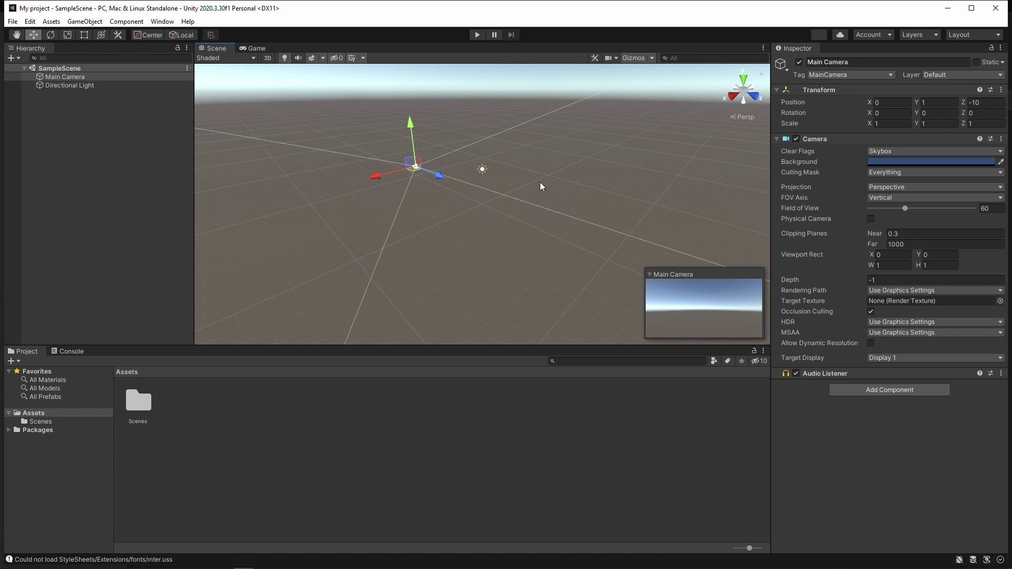
left_click(481, 168)
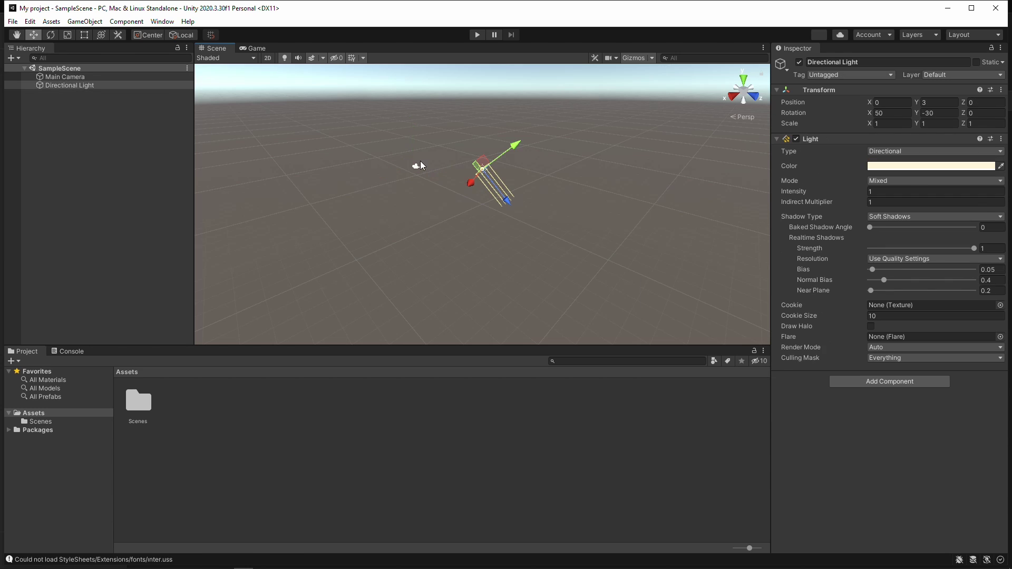
left_click(414, 165)
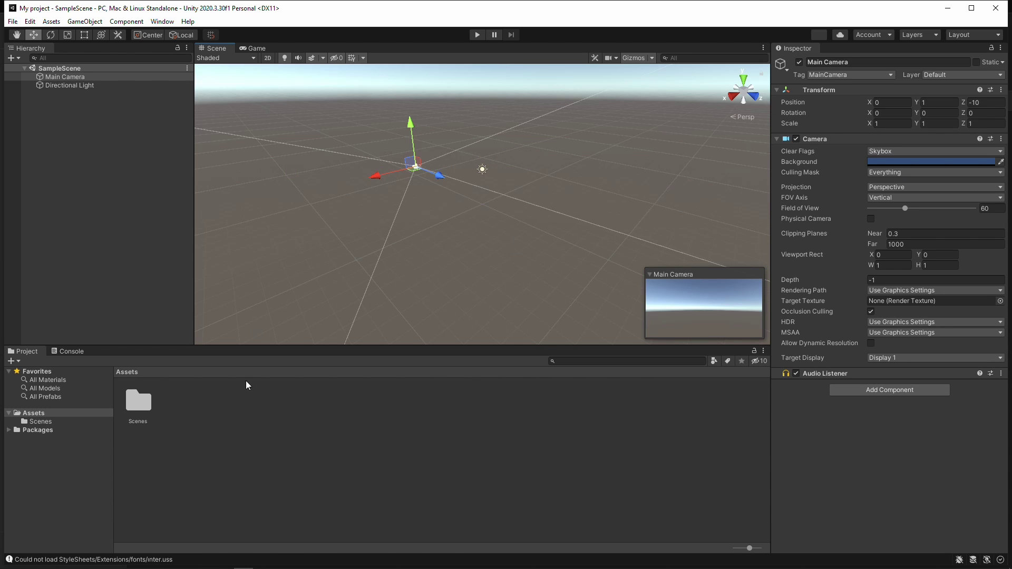